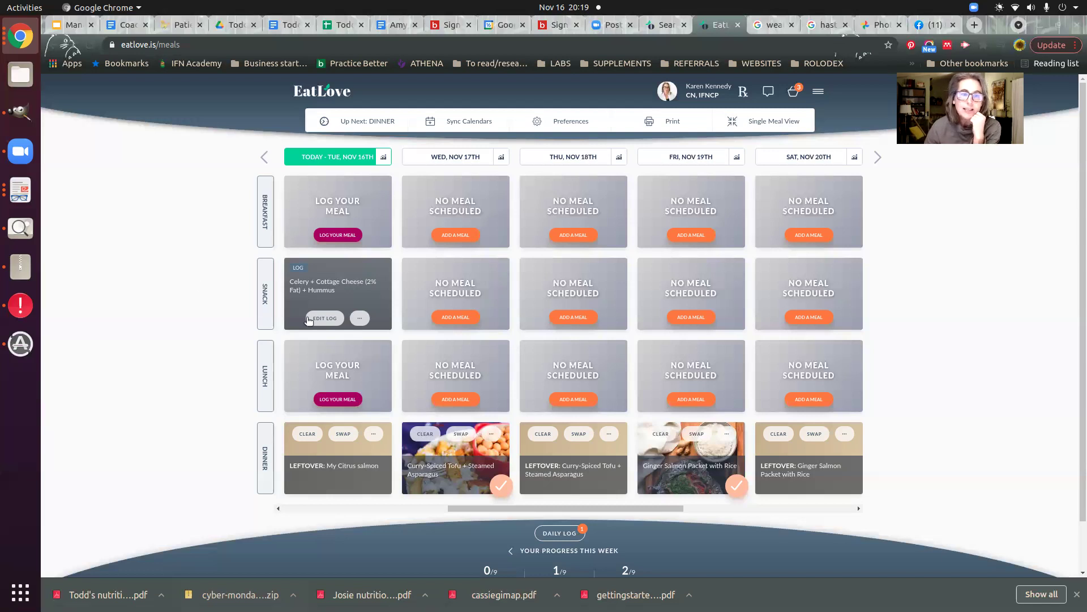
- Look at the daily log through today's snack entry, and return to the expanded multi-day meal calendar
{"action": "left_click", "coordinate": [336, 320]}
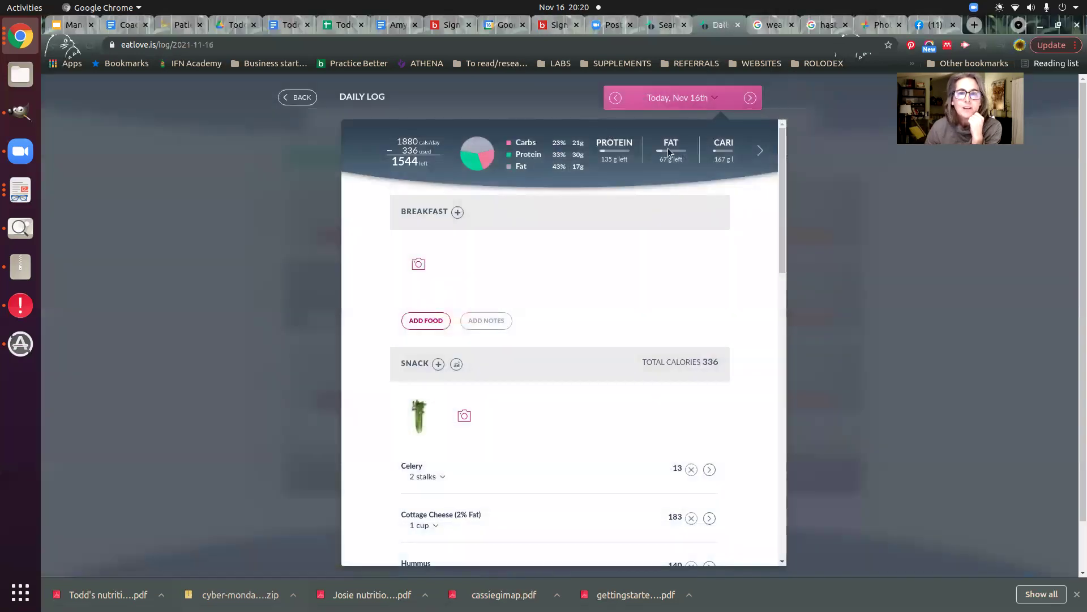
{"action": "left_click", "coordinate": [300, 96]}
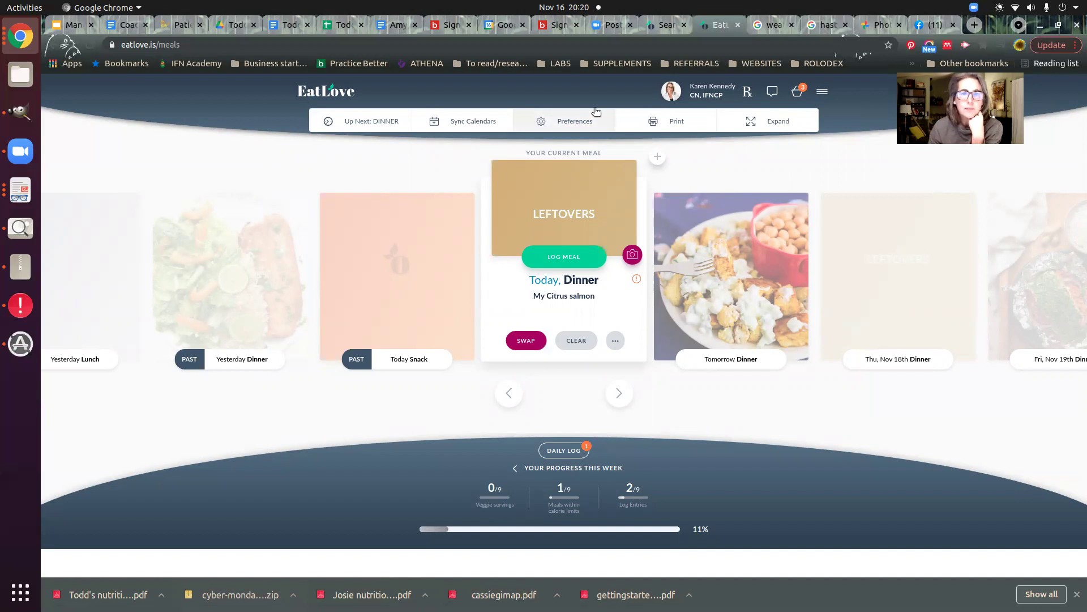
{"action": "left_click", "coordinate": [778, 125]}
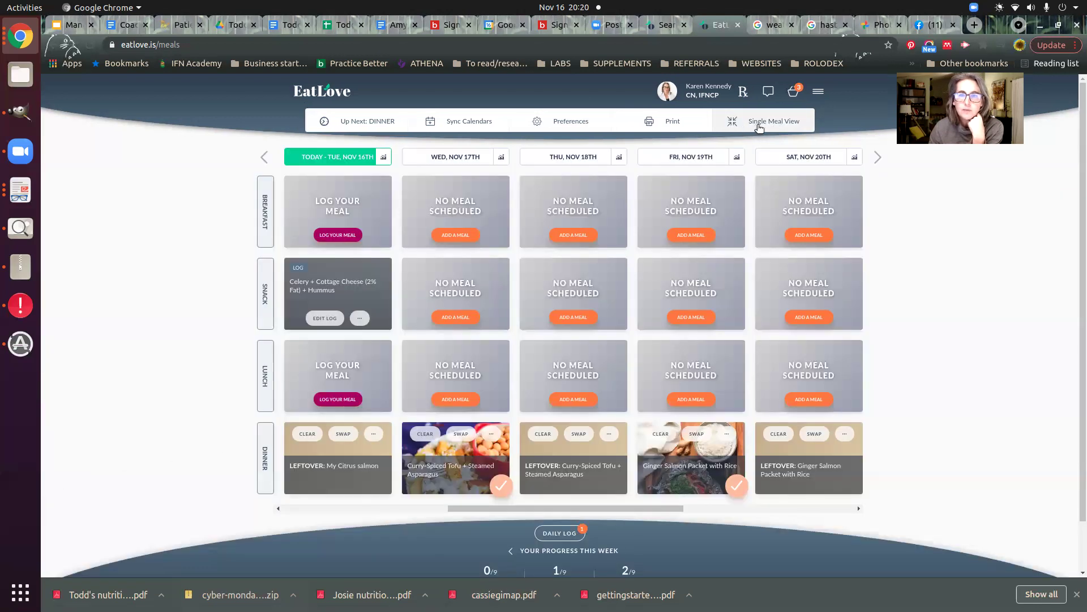
{"action": "left_click", "coordinate": [759, 126]}
{"action": "left_click", "coordinate": [760, 125]}
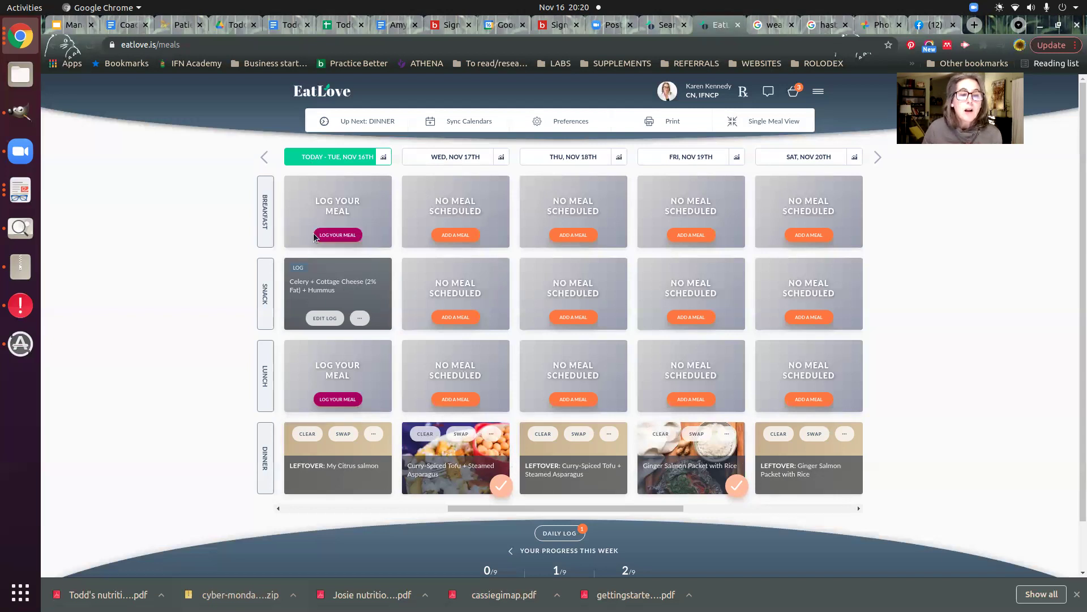
- Search for apple oatmeal and log 1 packet of Topco Apple Cinnamon Instant Oatmeal as today's breakfast
{"action": "left_click", "coordinate": [343, 235]}
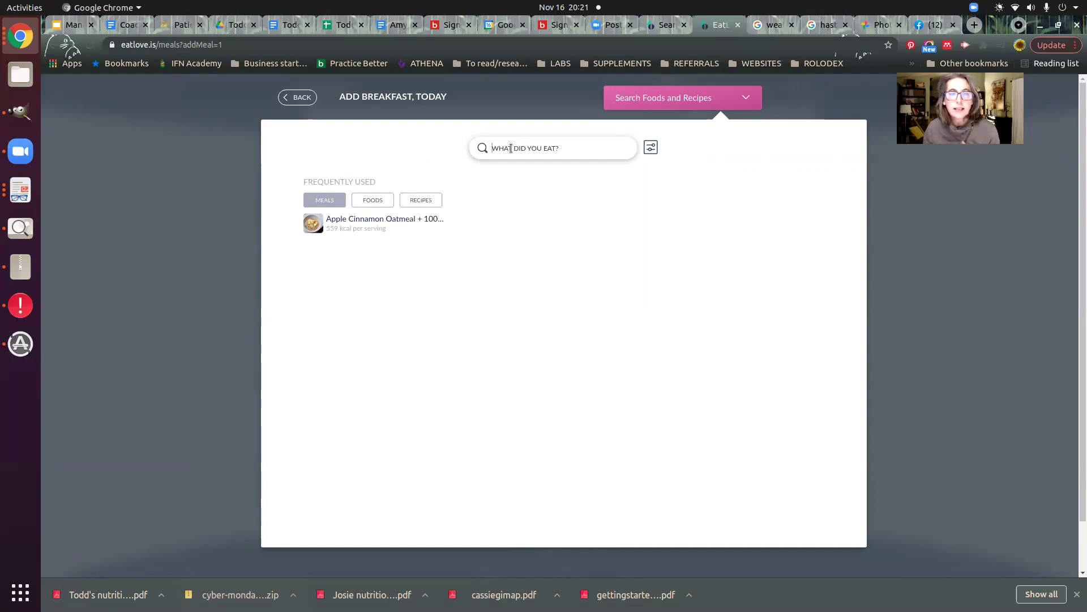
{"action": "type", "text": "oatmeal"}
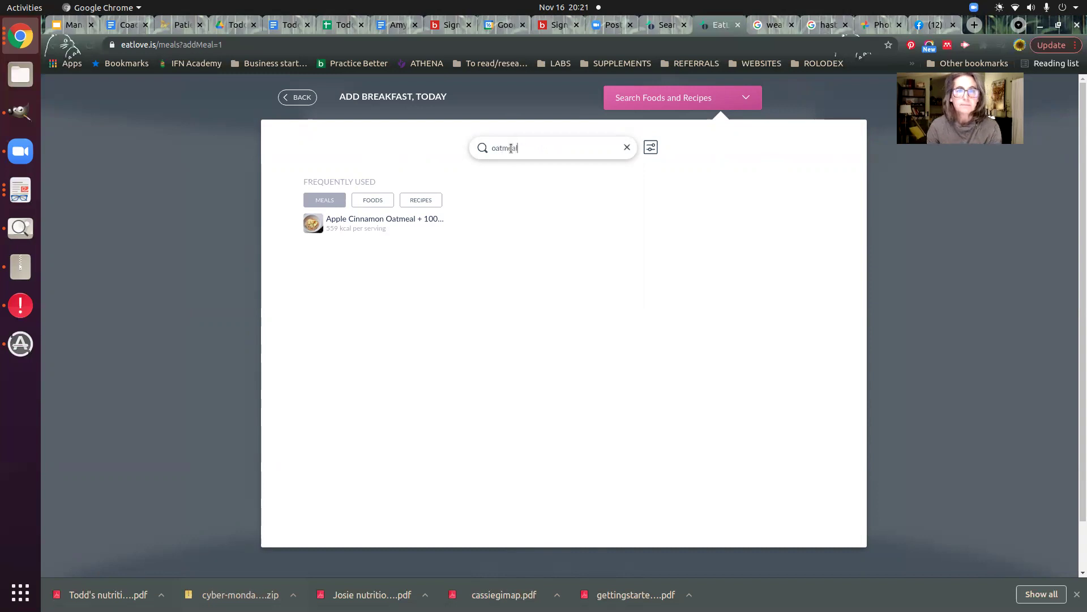
{"action": "key", "text": "Return"}
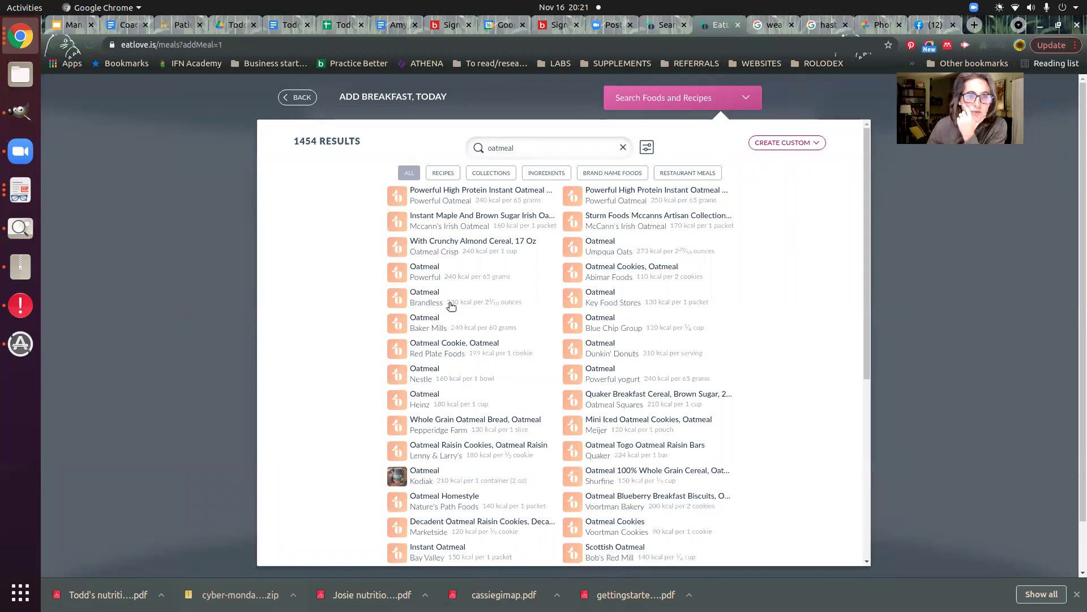
{"action": "left_click", "coordinate": [497, 144]}
{"action": "type", "text": "apple"}
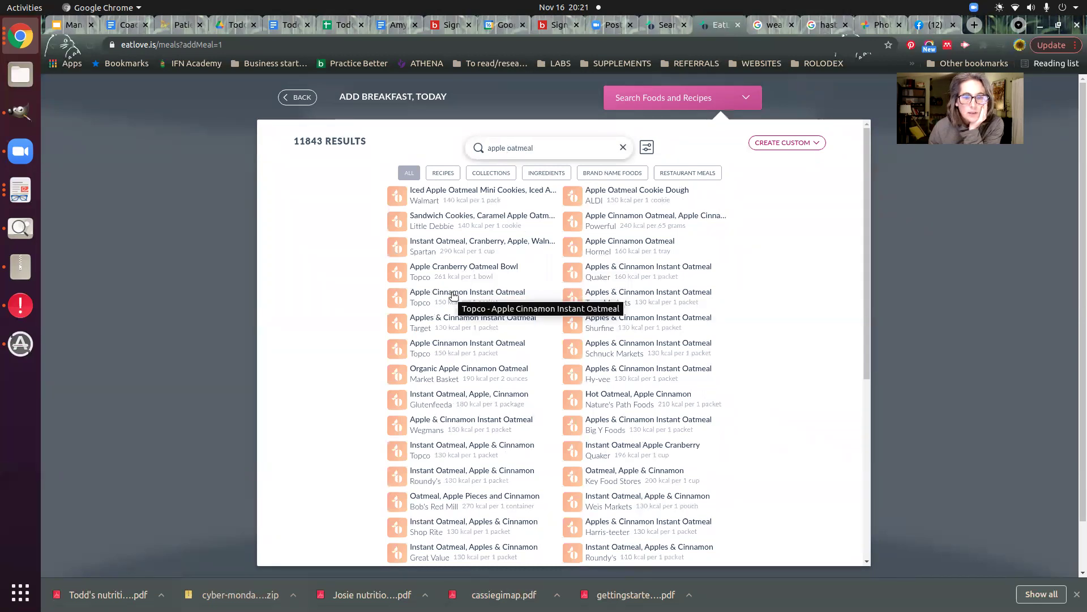
{"action": "scroll", "coordinate": [453, 308], "scroll_direction": "down", "scroll_amount": 2}
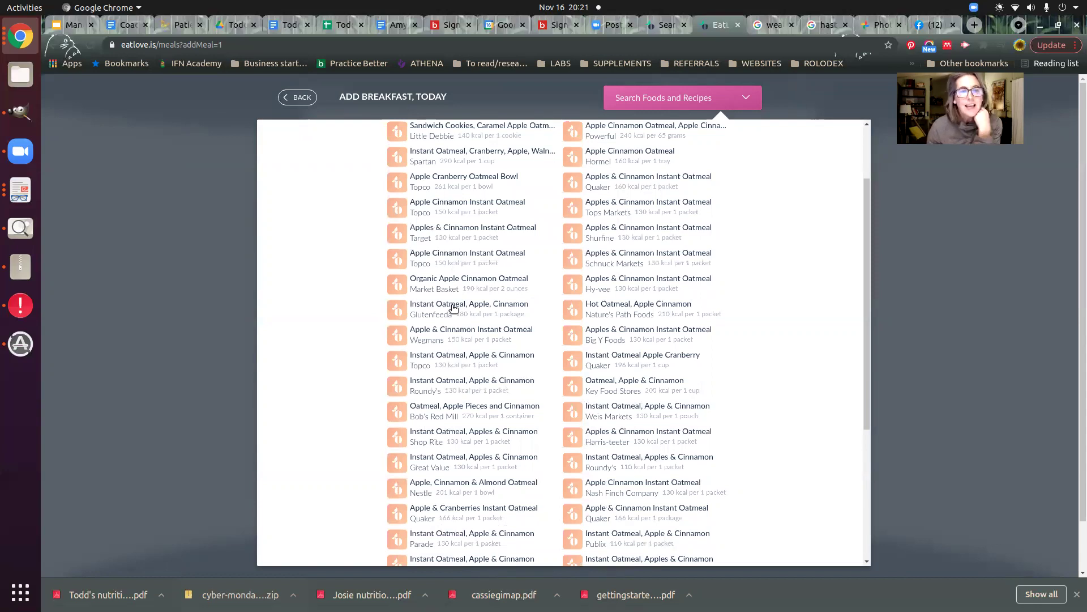
{"action": "scroll", "coordinate": [453, 309], "scroll_direction": "up", "scroll_amount": 2}
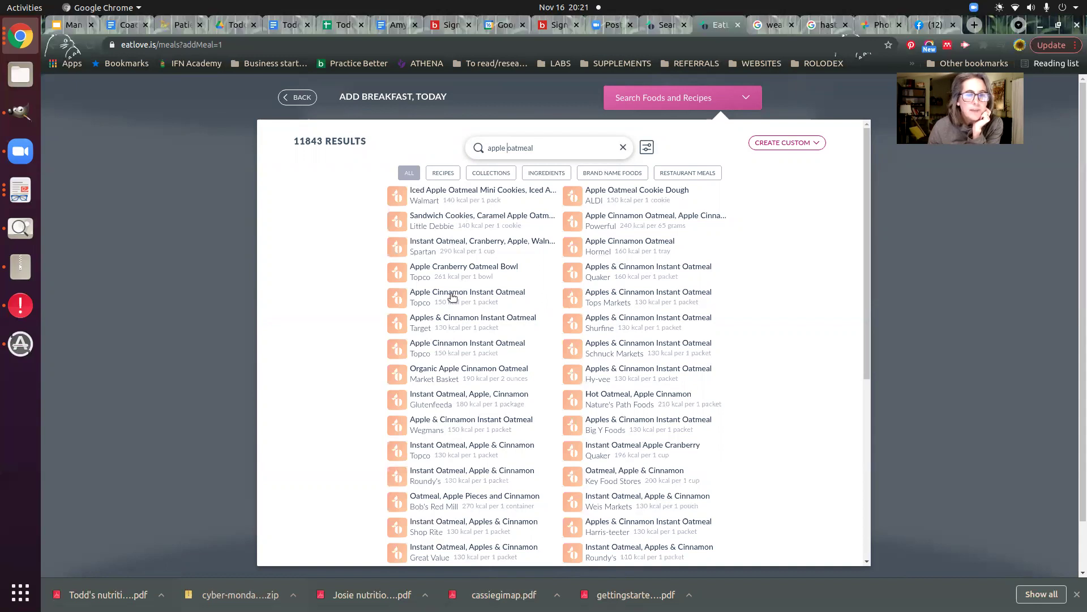
{"action": "left_click", "coordinate": [451, 294]}
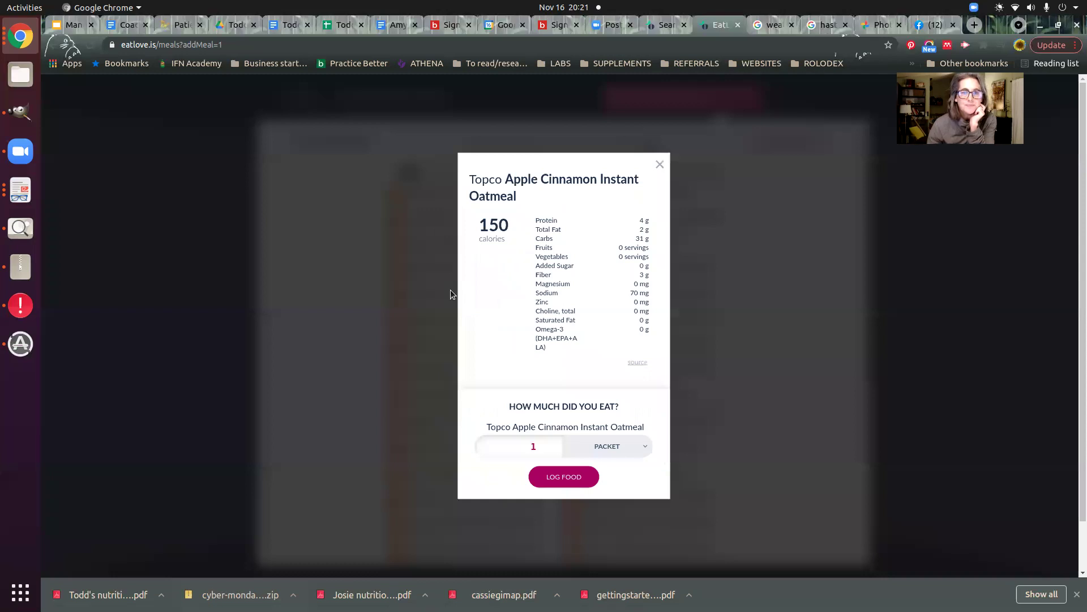
{"action": "left_click", "coordinate": [585, 474]}
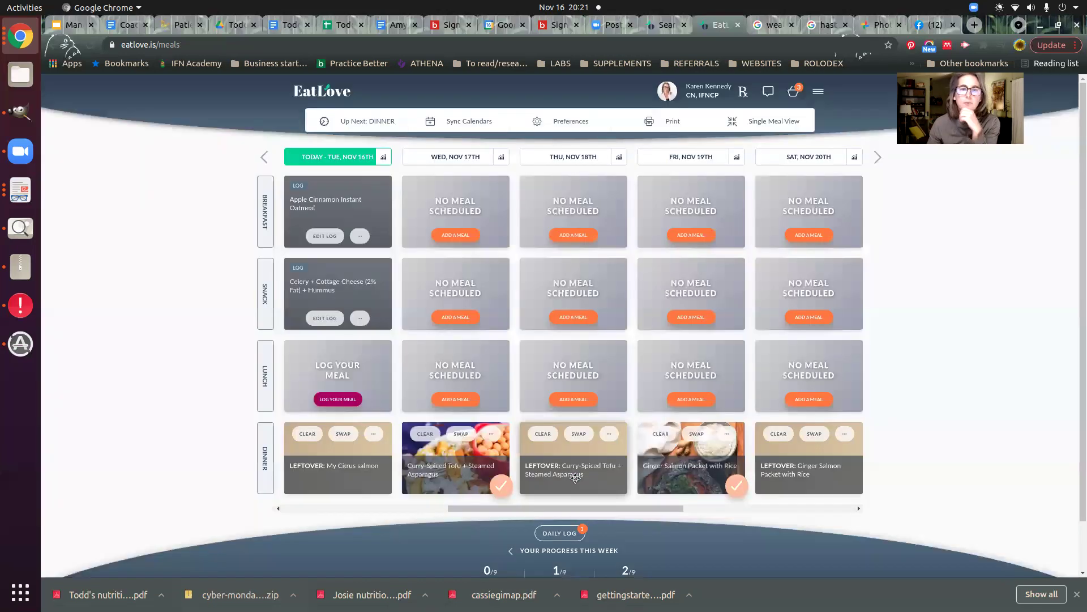
- Open today's breakfast log and examine the meal's nutrition breakdown of carbs, protein and fat
{"action": "left_click", "coordinate": [326, 236]}
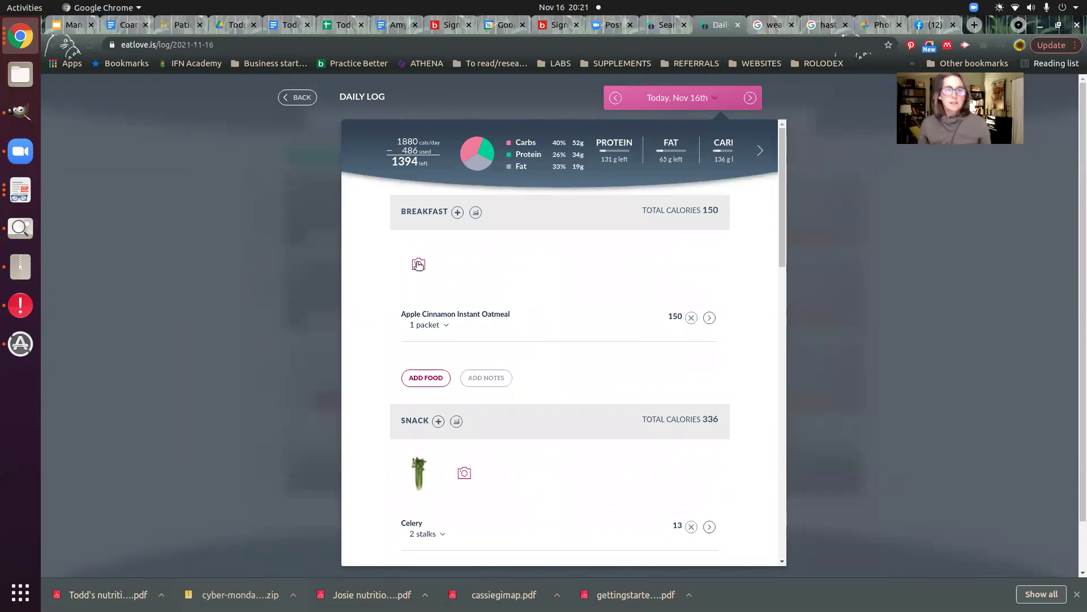
{"action": "left_click", "coordinate": [476, 214]}
{"action": "left_click", "coordinate": [302, 98]}
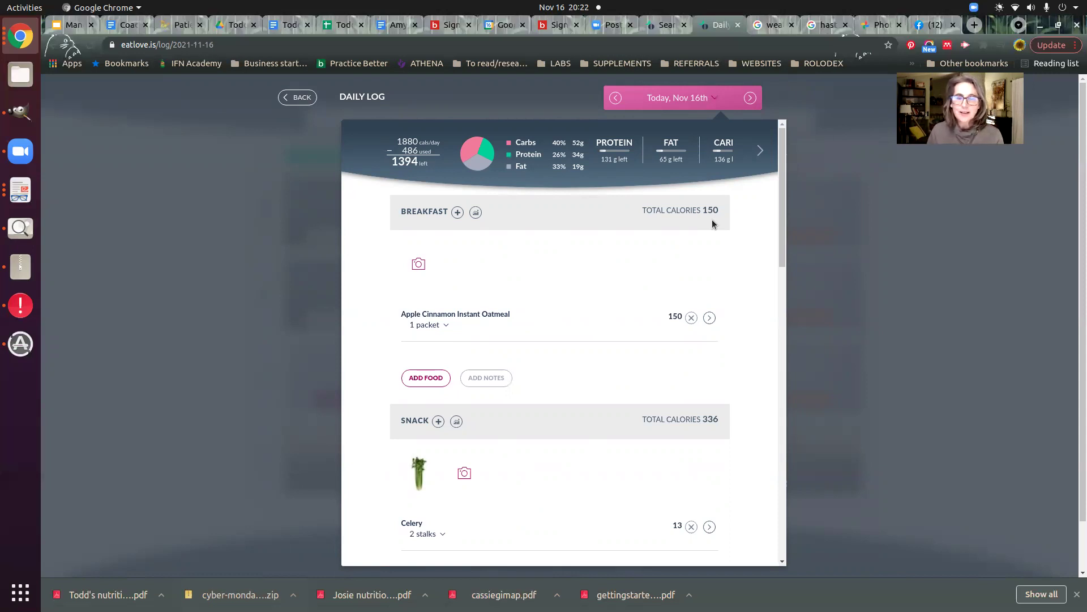
{"action": "left_click", "coordinate": [474, 213]}
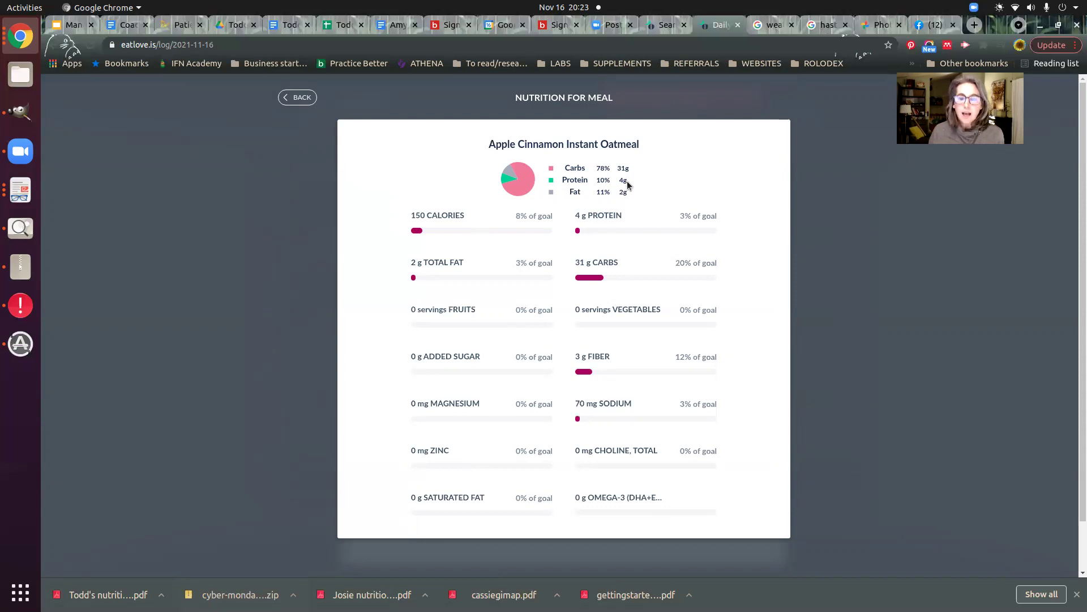
{"action": "left_click", "coordinate": [304, 98]}
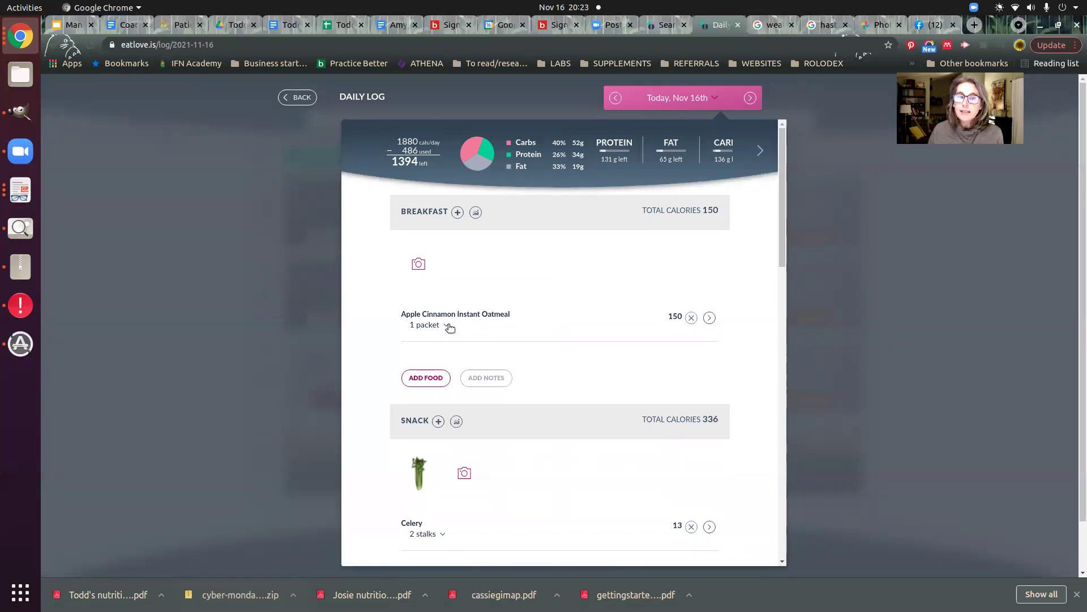
- Search for "adams peanut" as another food for today's breakfast
{"action": "left_click", "coordinate": [458, 213]}
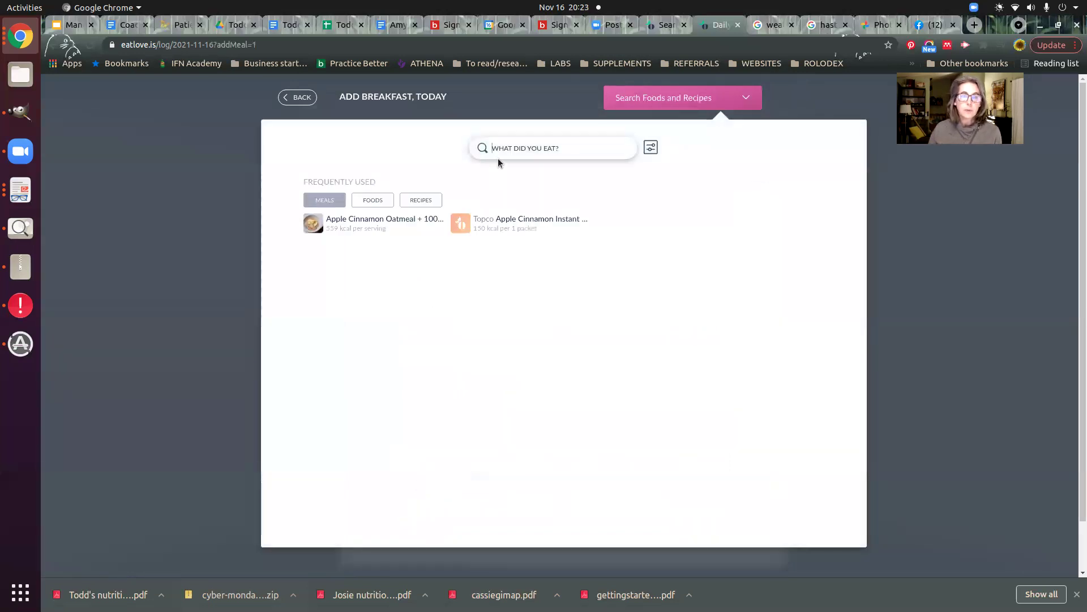
{"action": "type", "text": "adams peat butt"}
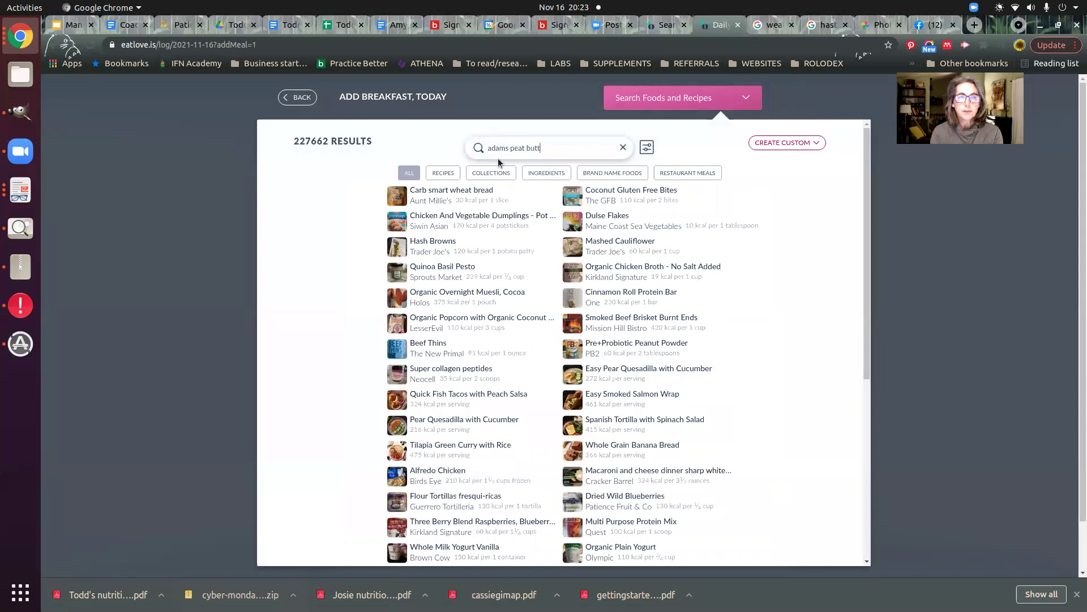
{"action": "key", "text": "BackSpace"}
{"action": "key", "text": "BackSpace"}
{"action": "key", "text": "BackSpace"}
{"action": "key", "text": "BackSpace"}
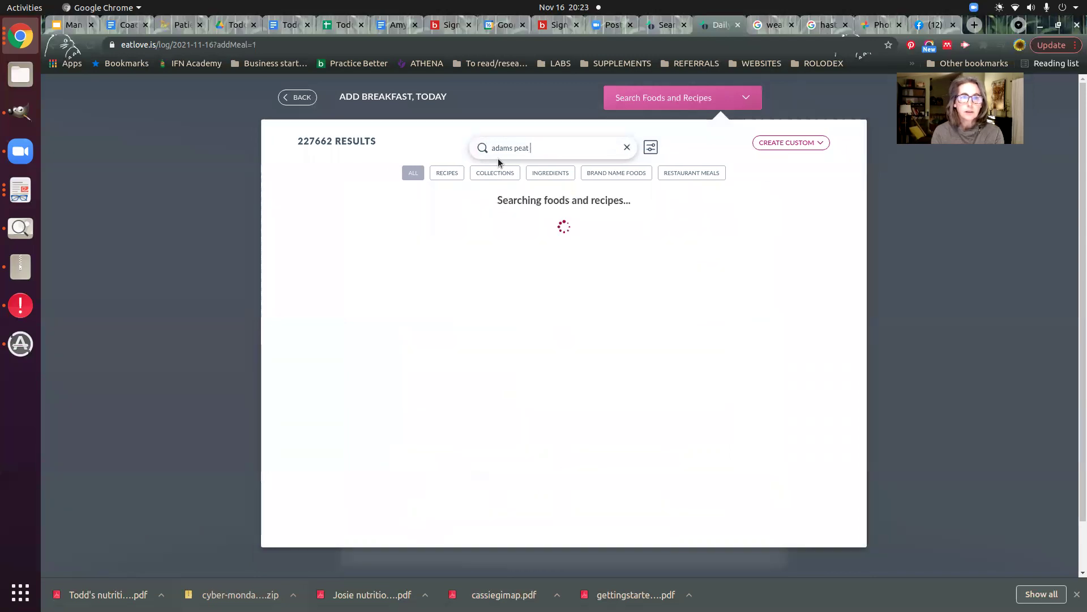
{"action": "key", "text": "BackSpace"}
{"action": "key", "text": "BackSpace"}
{"action": "key", "text": "BackSpace"}
{"action": "key", "text": "BackSpace"}
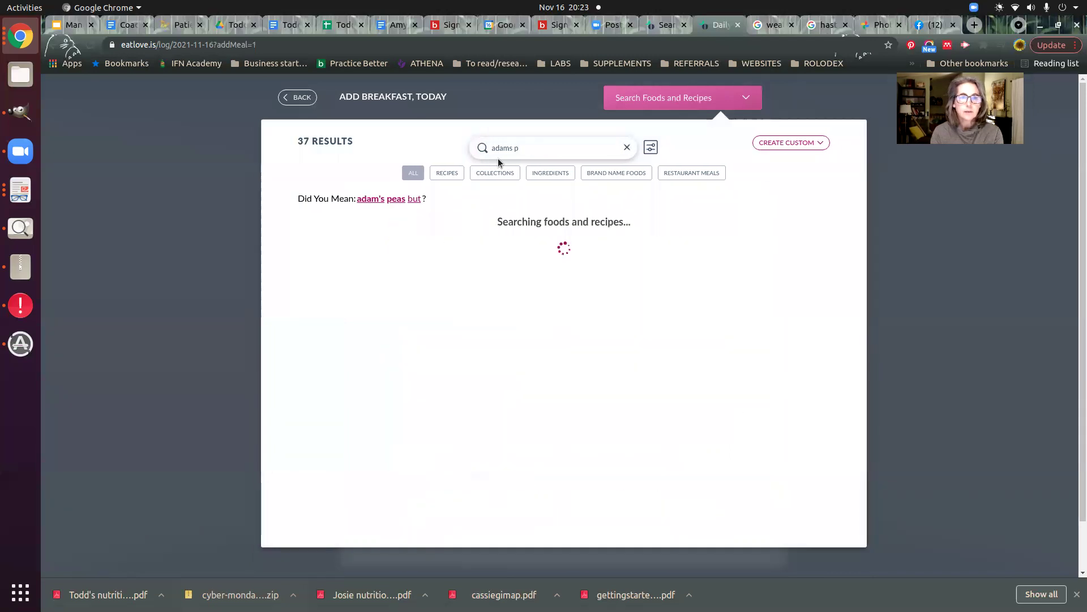
{"action": "type", "text": "ean"}
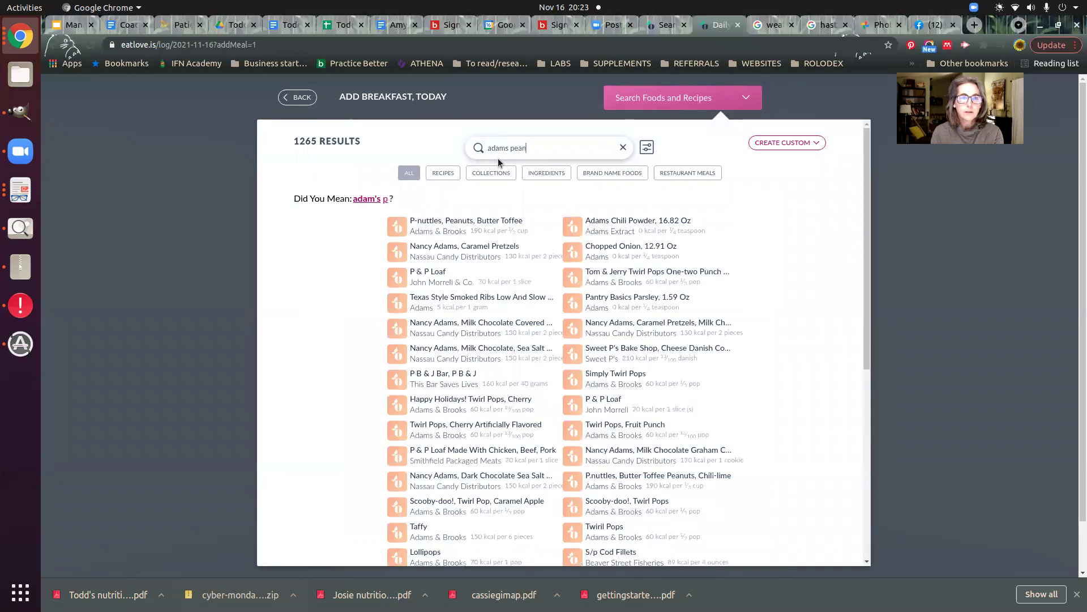
{"action": "type", "text": "ut"}
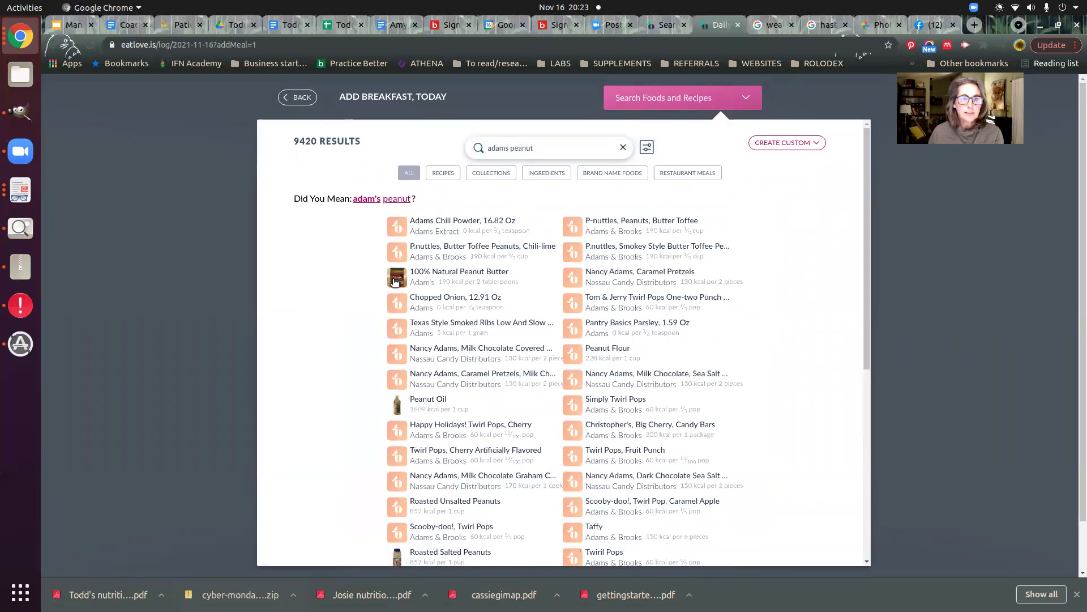
- Log 2 tablespoons of Adam's 100% Natural Peanut Butter for breakfast and review the combined meal's nutrition breakdown
{"action": "left_click", "coordinate": [452, 278]}
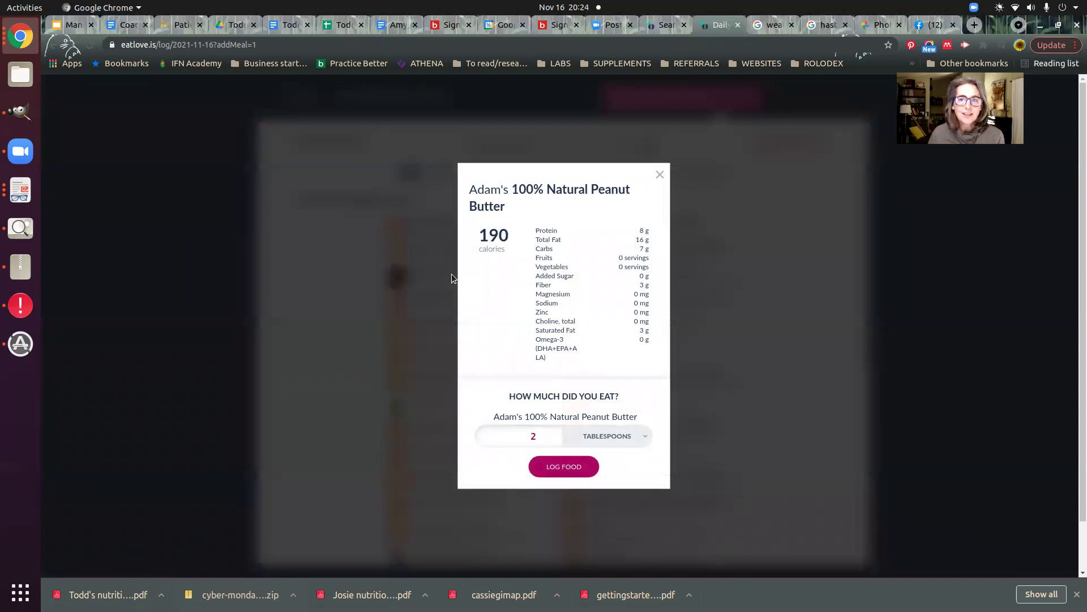
{"action": "mouse_move", "coordinate": [537, 440]}
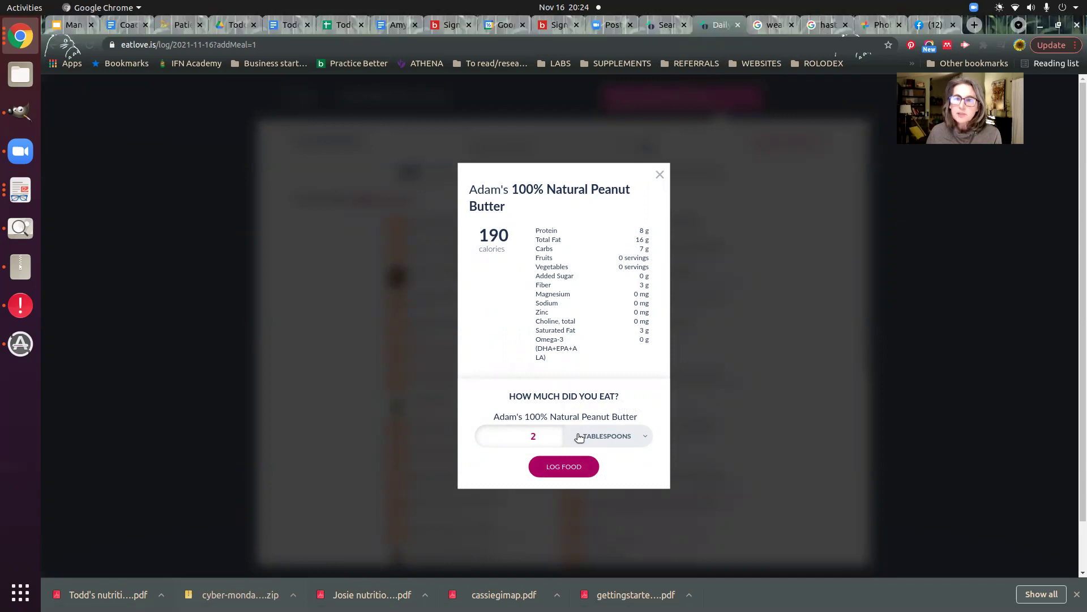
{"action": "left_click", "coordinate": [561, 469]}
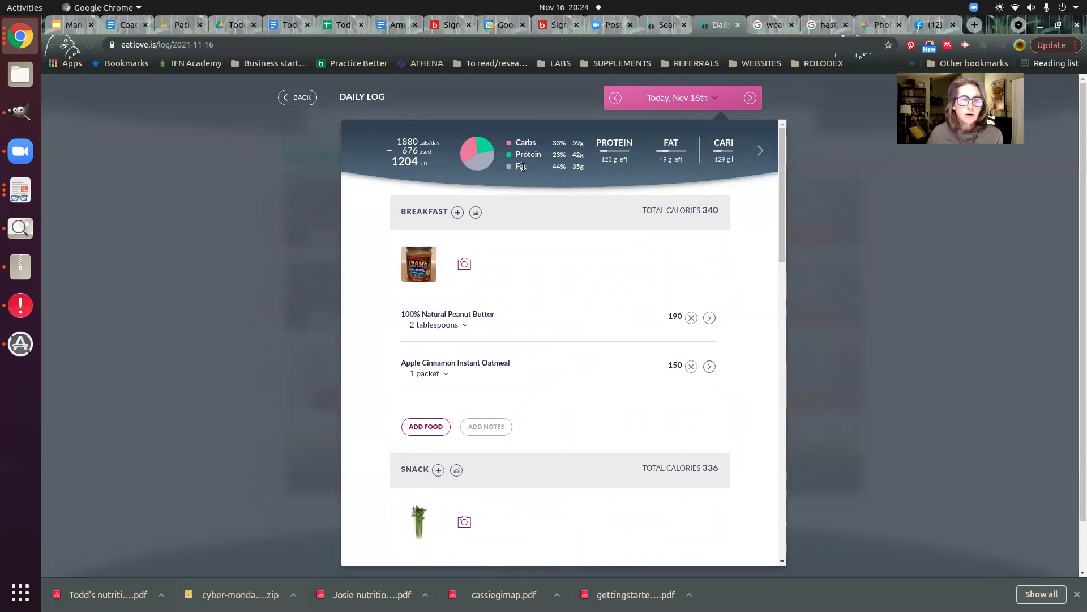
{"action": "left_click", "coordinate": [475, 212]}
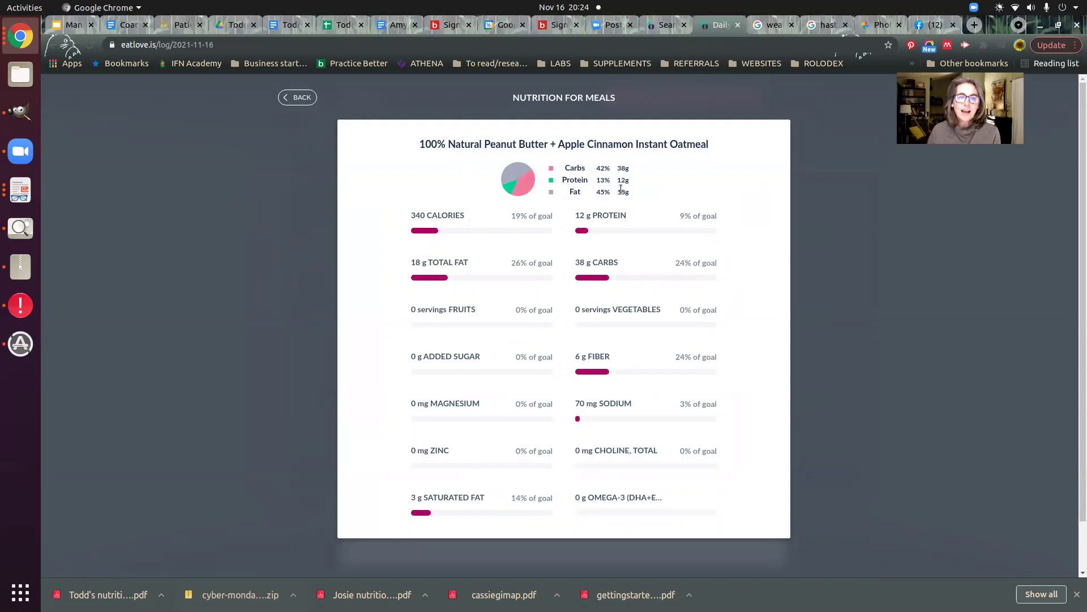
{"action": "left_click", "coordinate": [297, 98]}
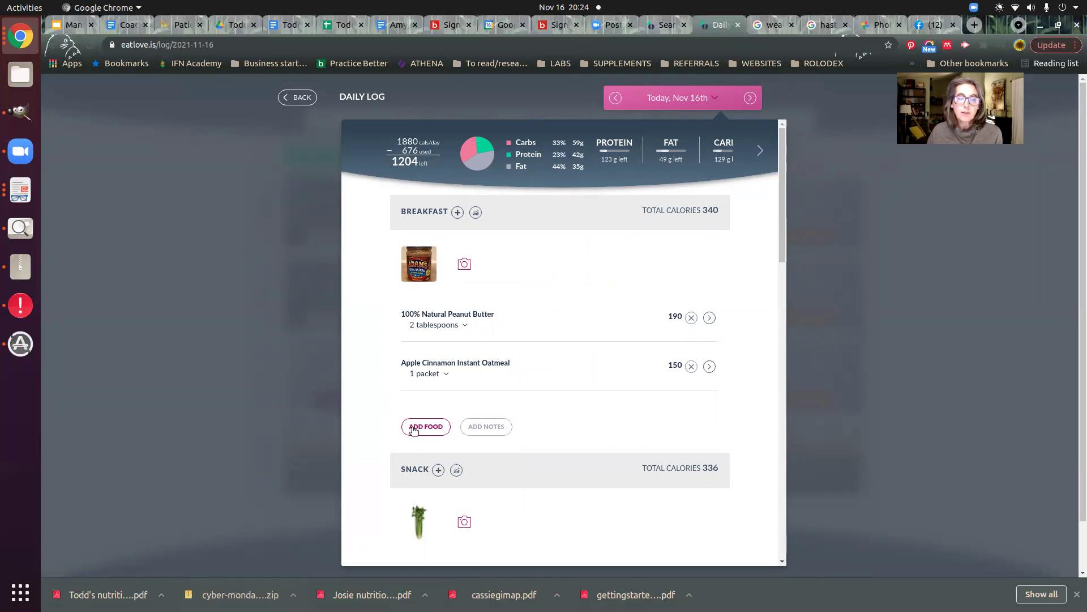
- Search for egg and log 1 item of Eggs in today's breakfast
{"action": "left_click", "coordinate": [456, 213]}
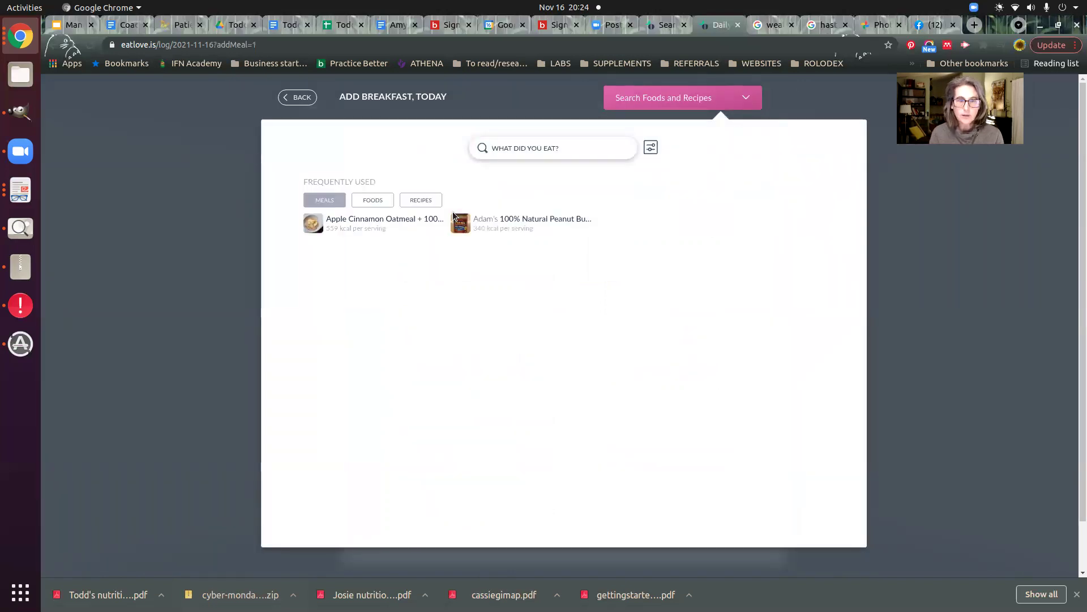
{"action": "type", "text": "egg"}
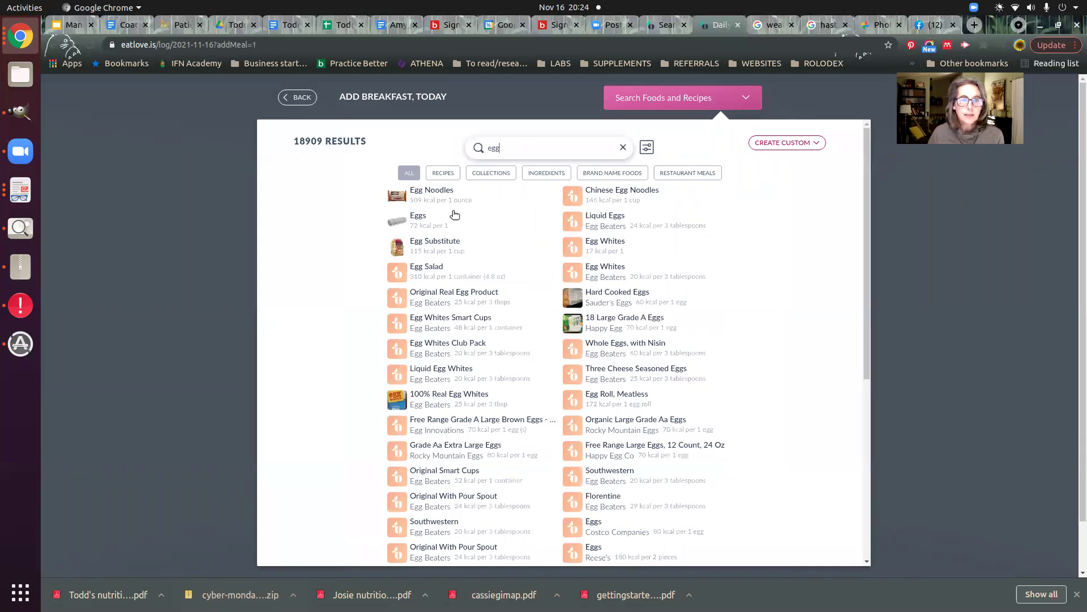
{"action": "left_click", "coordinate": [418, 217]}
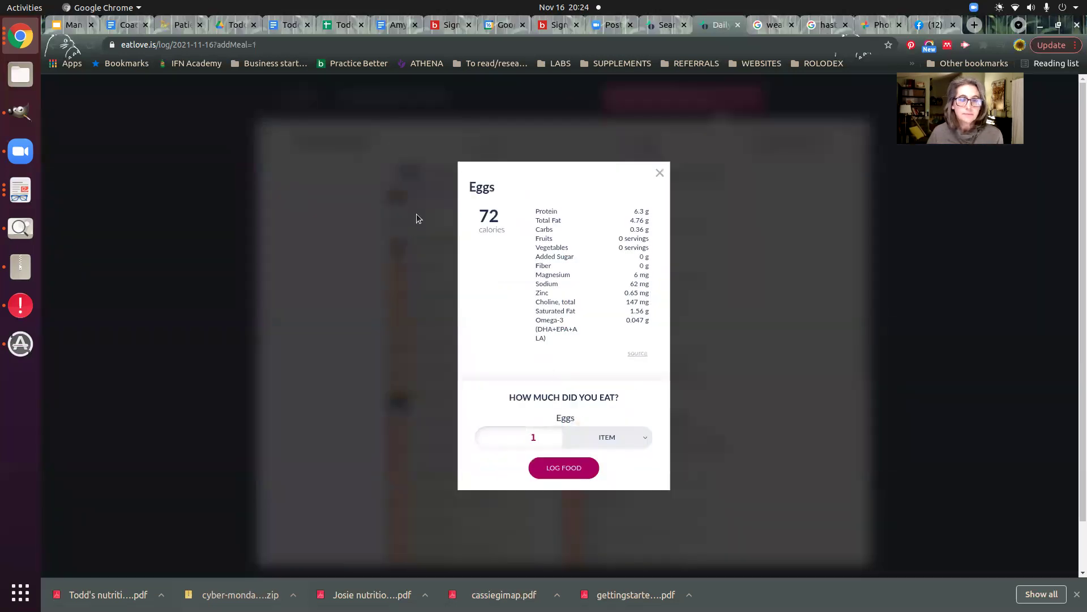
{"action": "left_click", "coordinate": [564, 469]}
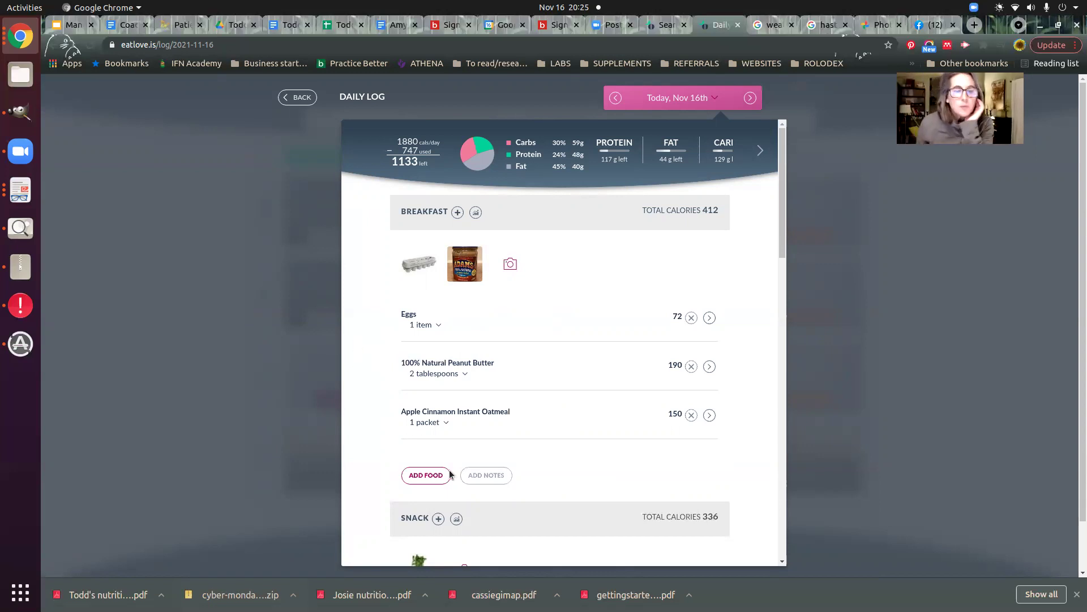
- Review the nutrition breakdown of the breakfast with eggs, and examine the snack entries in the daily log
{"action": "left_click", "coordinate": [476, 213]}
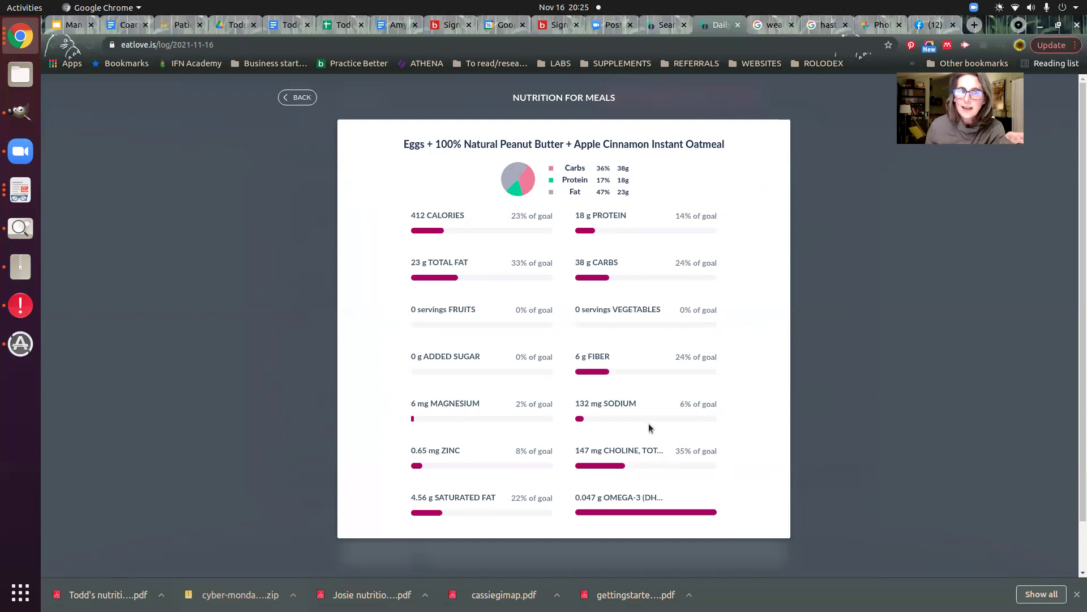
{"action": "left_click", "coordinate": [287, 99]}
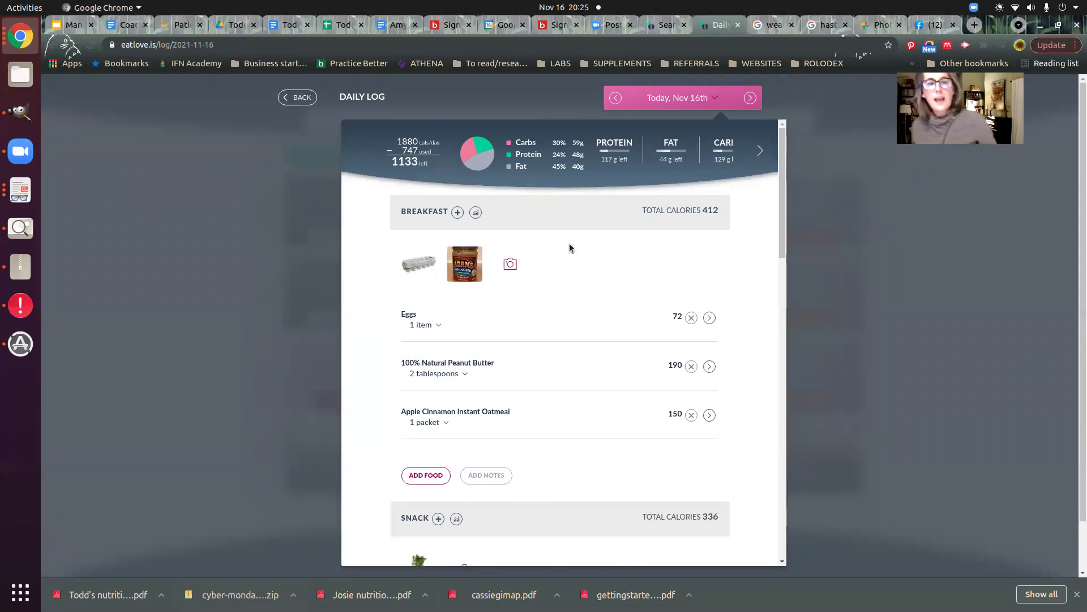
{"action": "scroll", "coordinate": [551, 292], "scroll_direction": "down", "scroll_amount": 3}
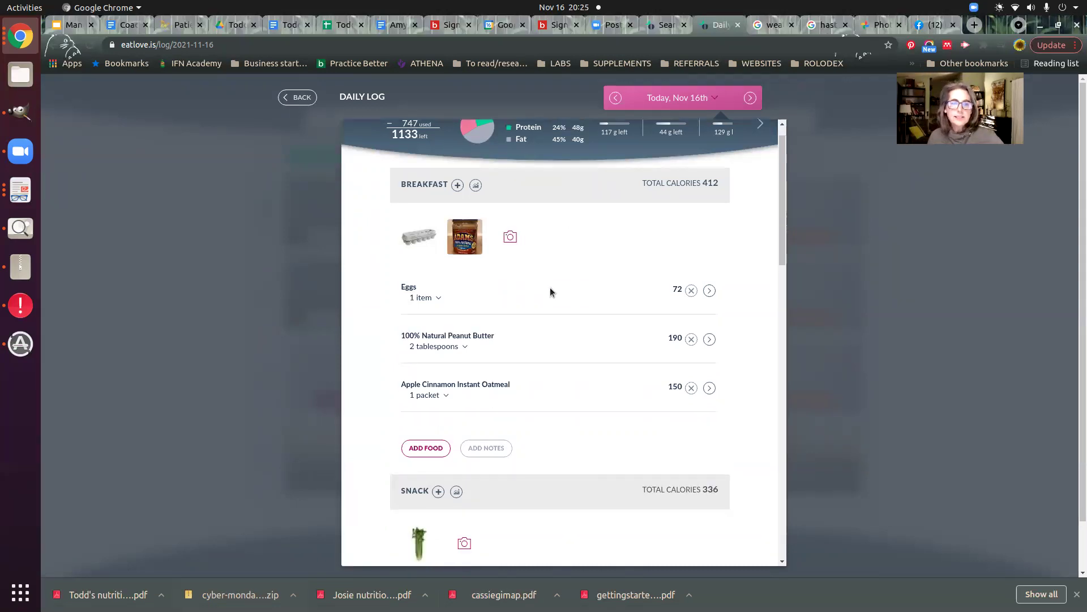
{"action": "scroll", "coordinate": [549, 288], "scroll_direction": "down", "scroll_amount": 2}
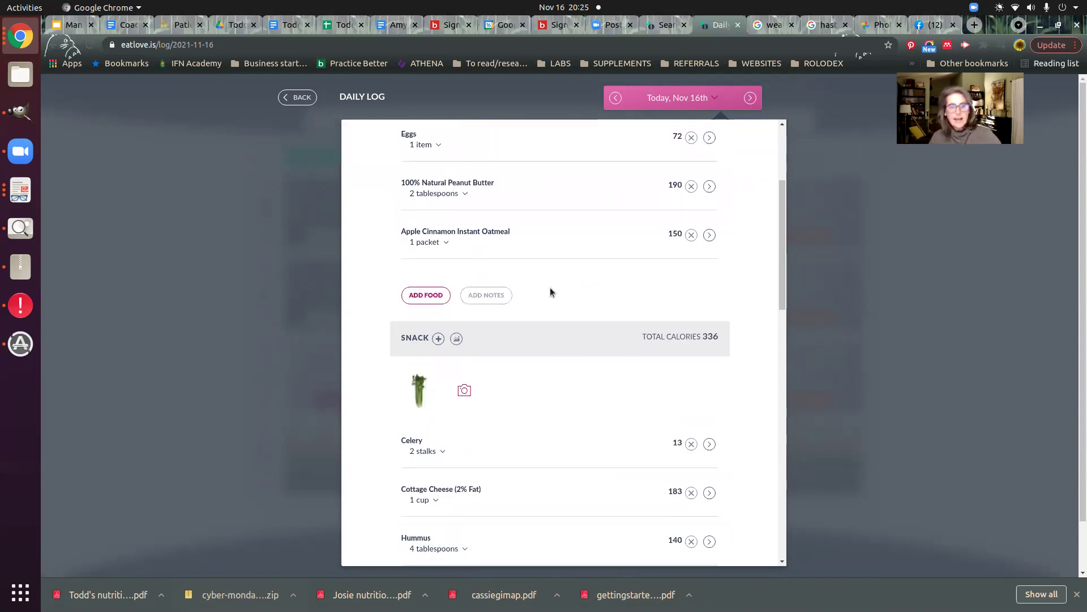
- Remove Cottage Cheese (2% Fat) from today's snack and review the nutrition breakdown of the remaining celery and hummus
{"action": "scroll", "coordinate": [549, 287], "scroll_direction": "down", "scroll_amount": 2}
{"action": "scroll", "coordinate": [548, 291], "scroll_direction": "down", "scroll_amount": 1}
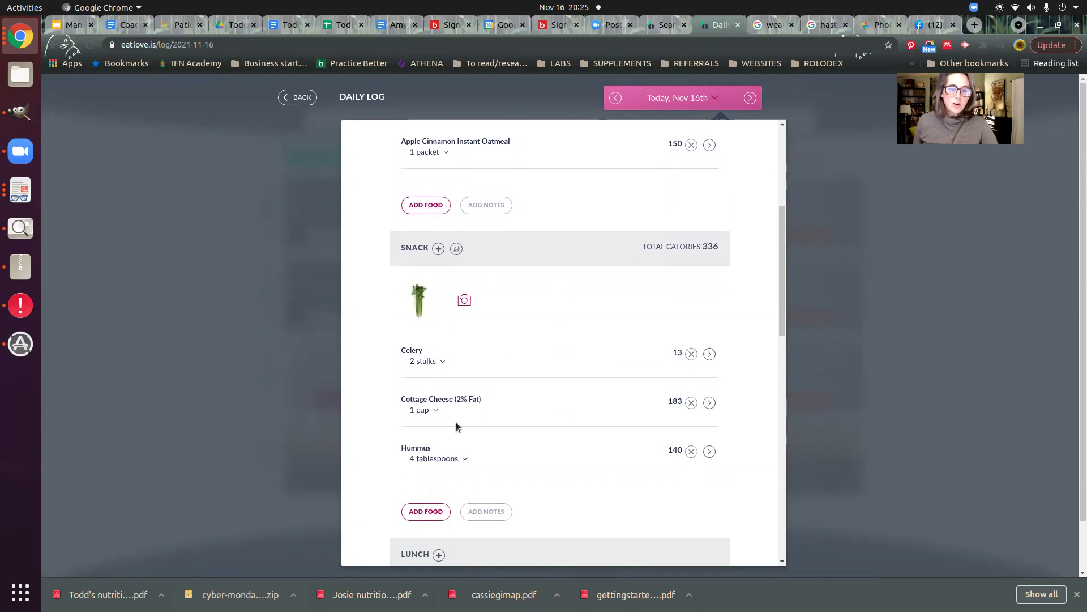
{"action": "left_click", "coordinate": [692, 402]}
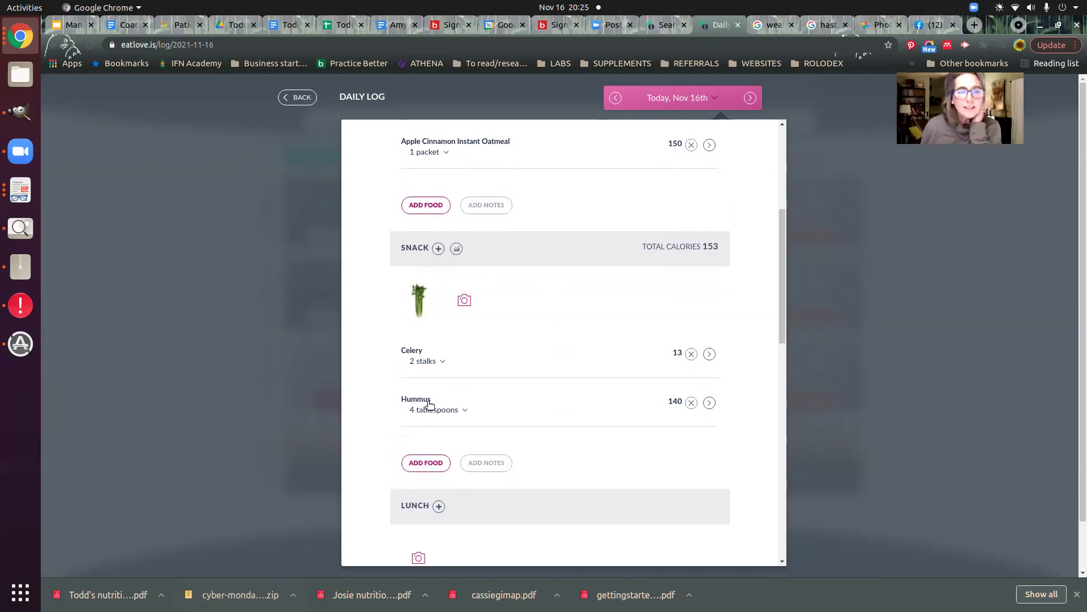
{"action": "left_click", "coordinate": [457, 251]}
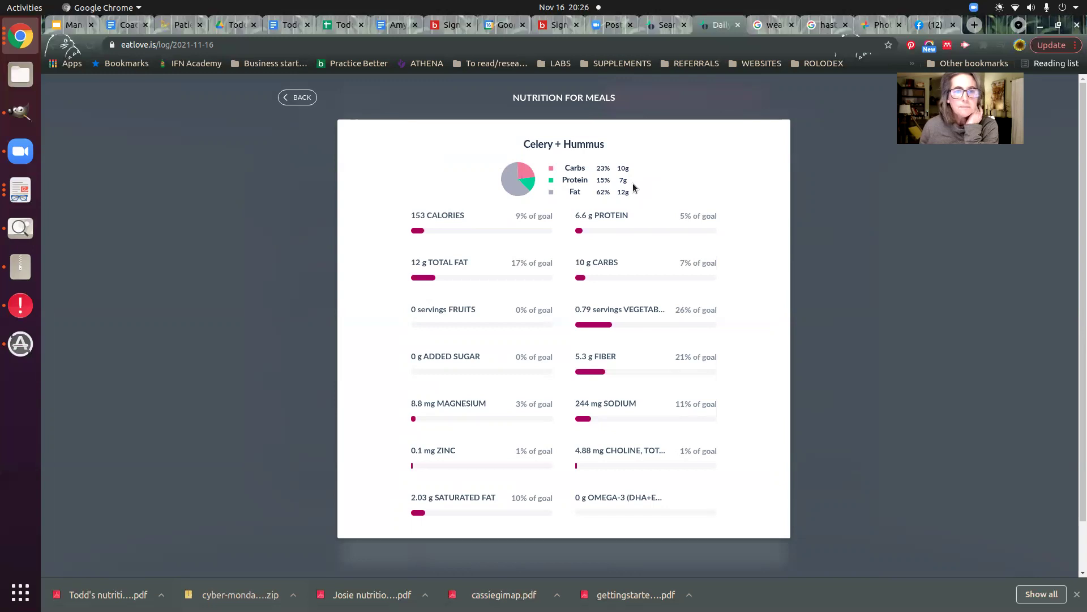
{"action": "left_click", "coordinate": [297, 99]}
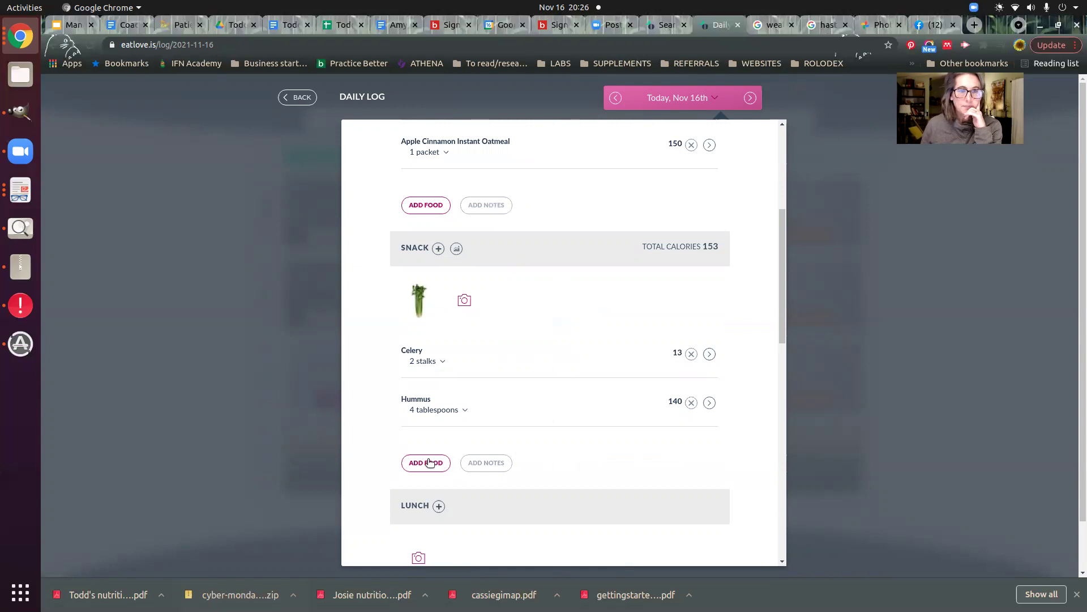
- Search for "cottage cheese" and log 1 cup of Cottage Cheese (2% Fat) in today's snack
{"action": "left_click", "coordinate": [438, 249]}
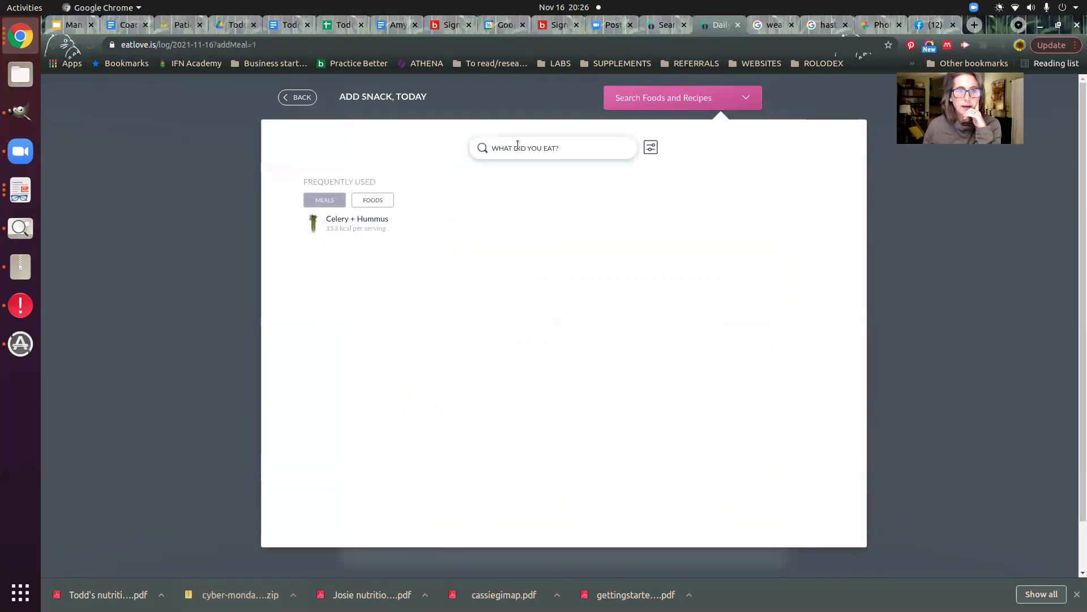
{"action": "type", "text": "c"}
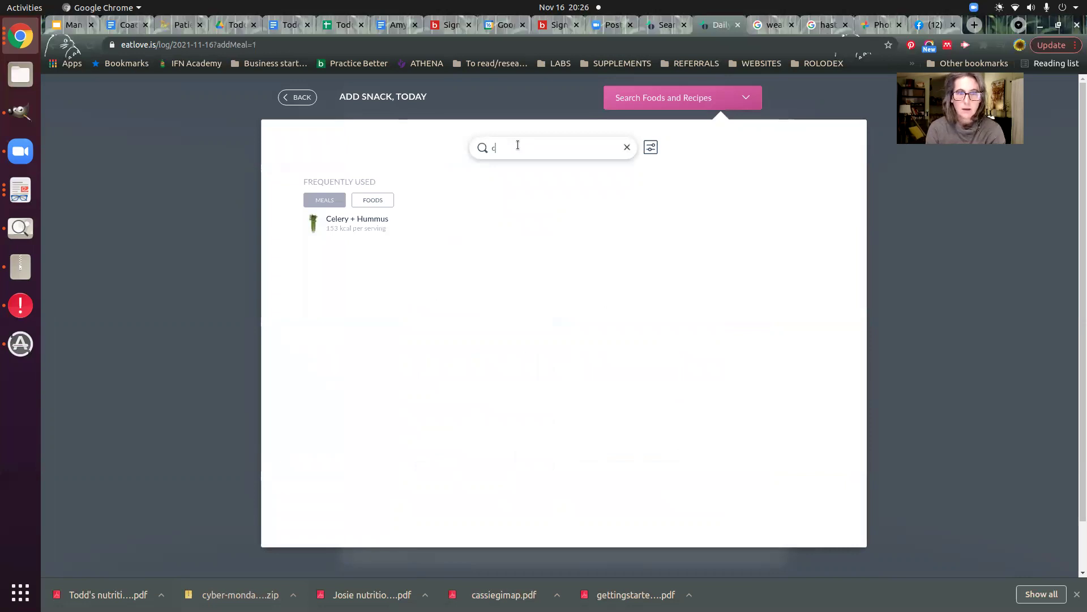
{"action": "type", "text": "ottage cheese"}
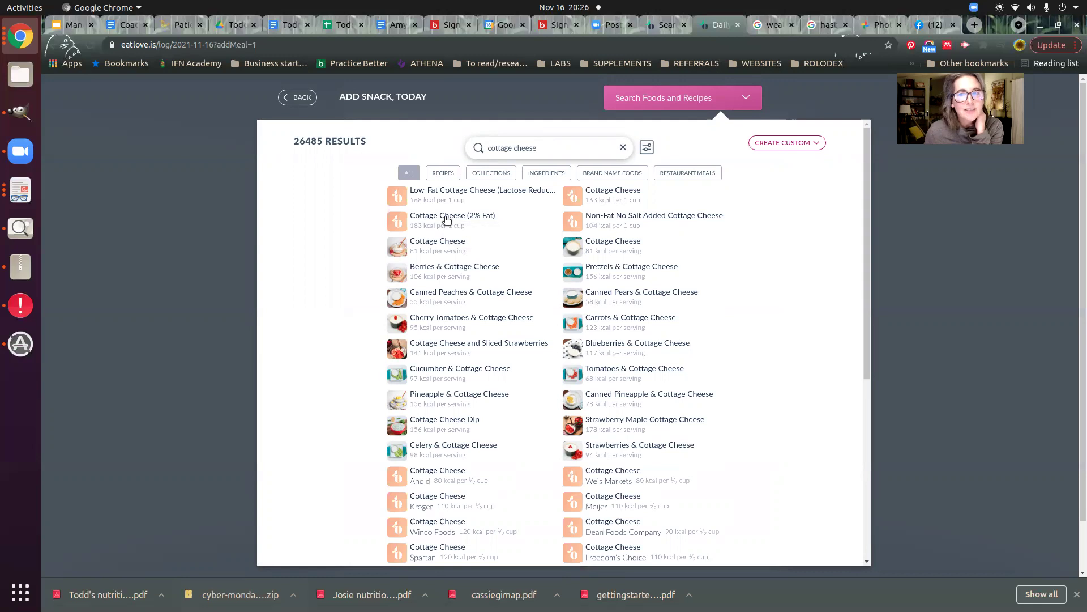
{"action": "left_click", "coordinate": [446, 221]}
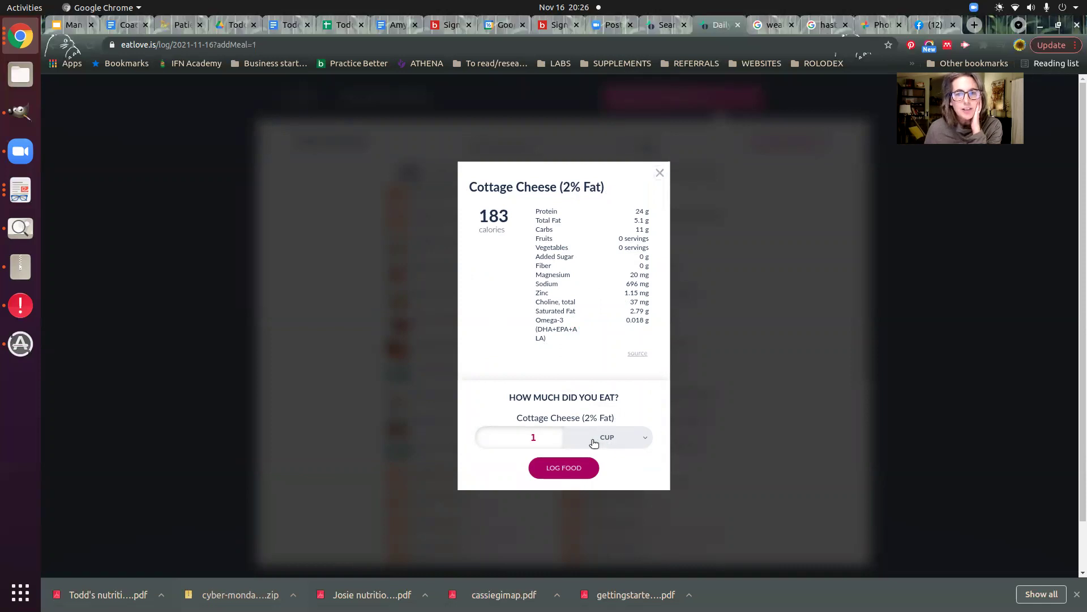
{"action": "left_click", "coordinate": [567, 471]}
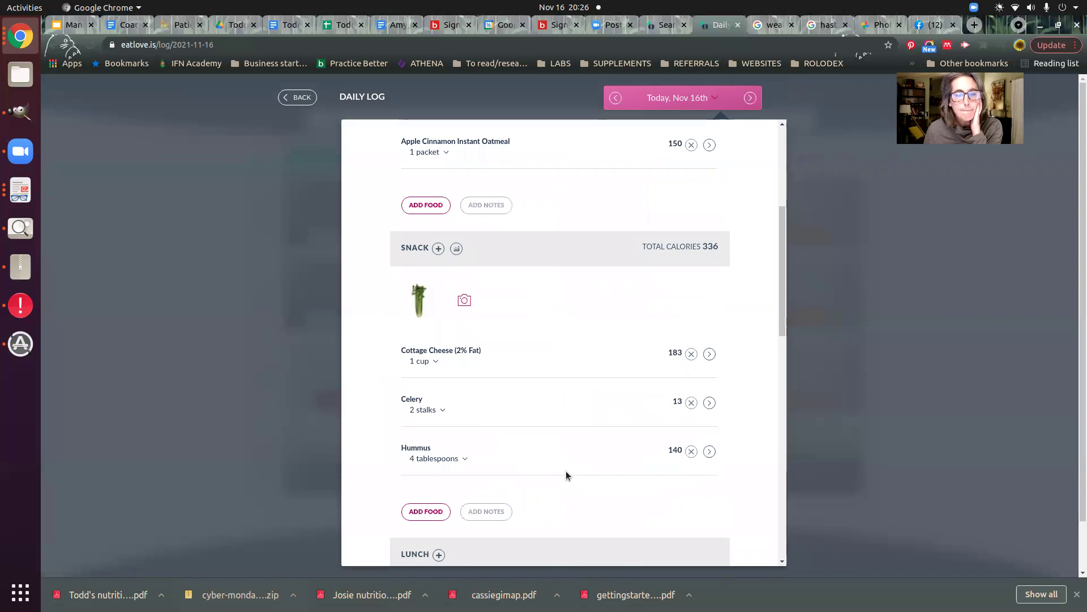
- Review the nutrition breakdown of the snack with cottage cheese, celery and hummus, and return to the meal plan overview
{"action": "left_click", "coordinate": [456, 250]}
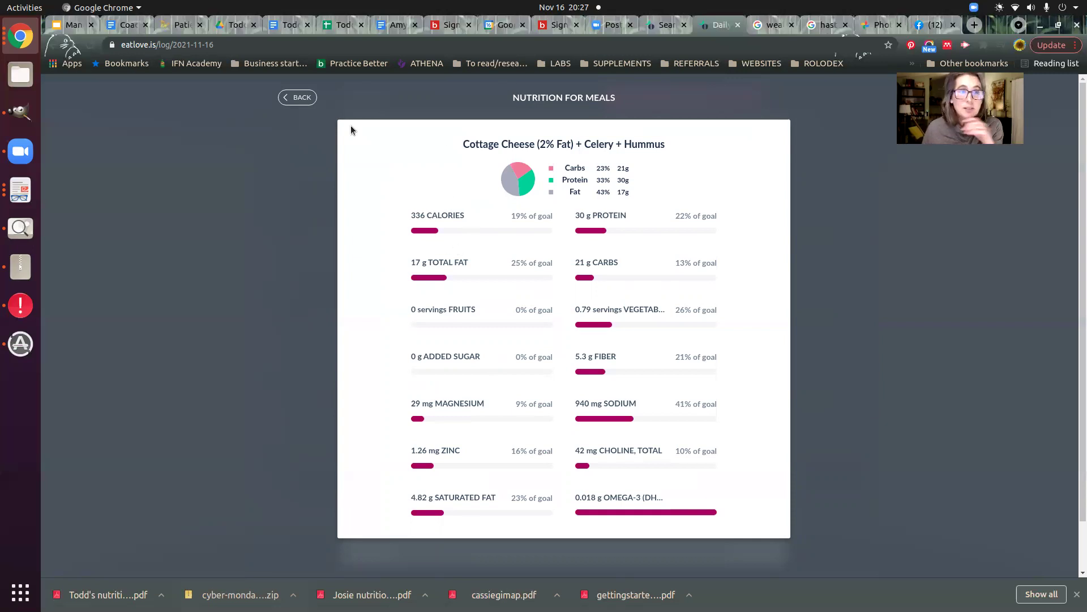
{"action": "left_click", "coordinate": [304, 98]}
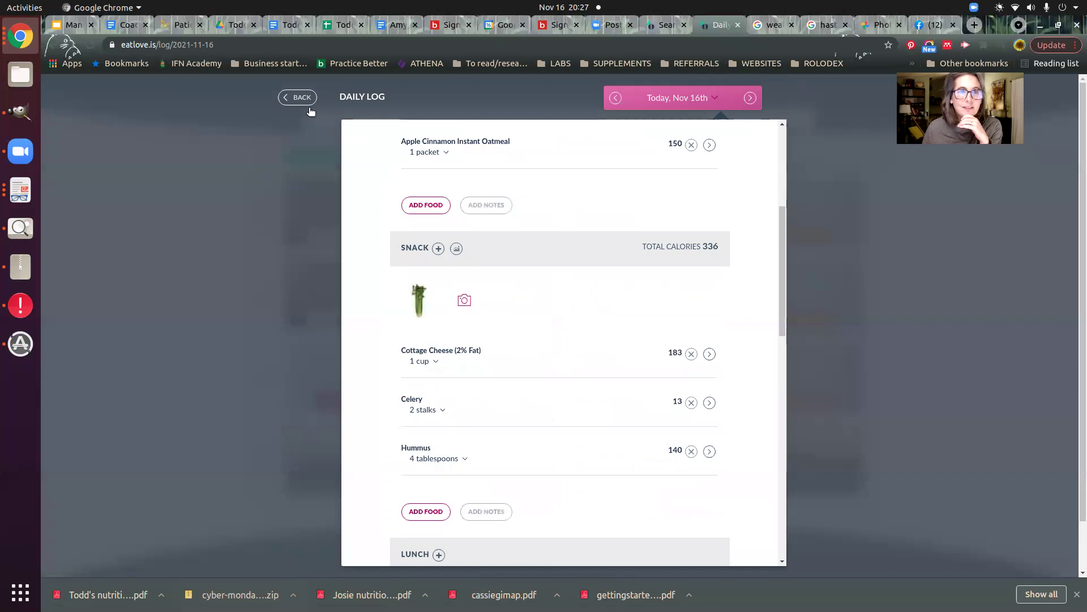
{"action": "left_click", "coordinate": [302, 98]}
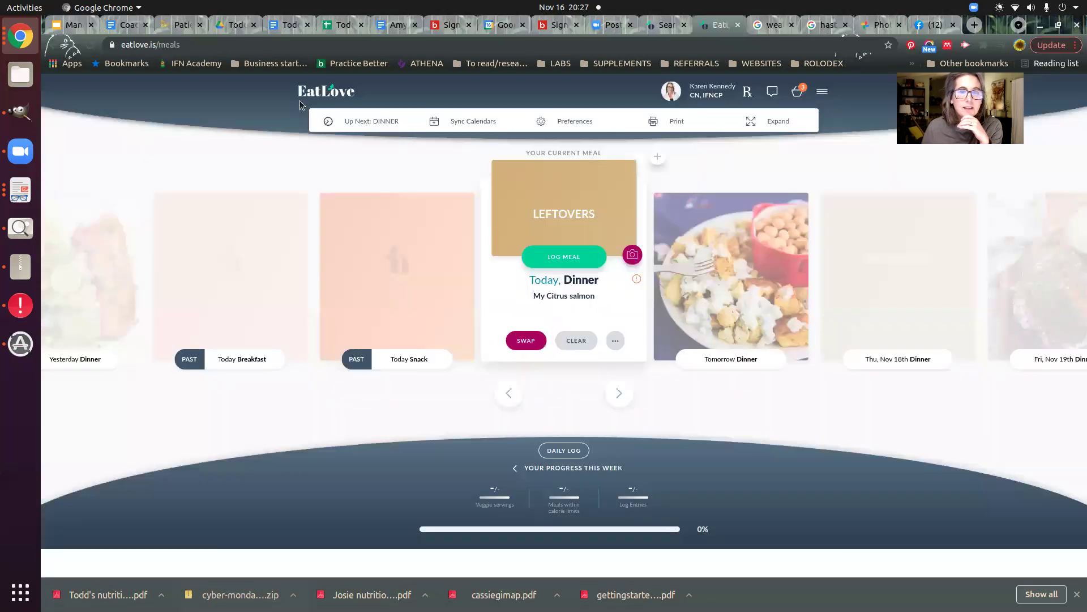